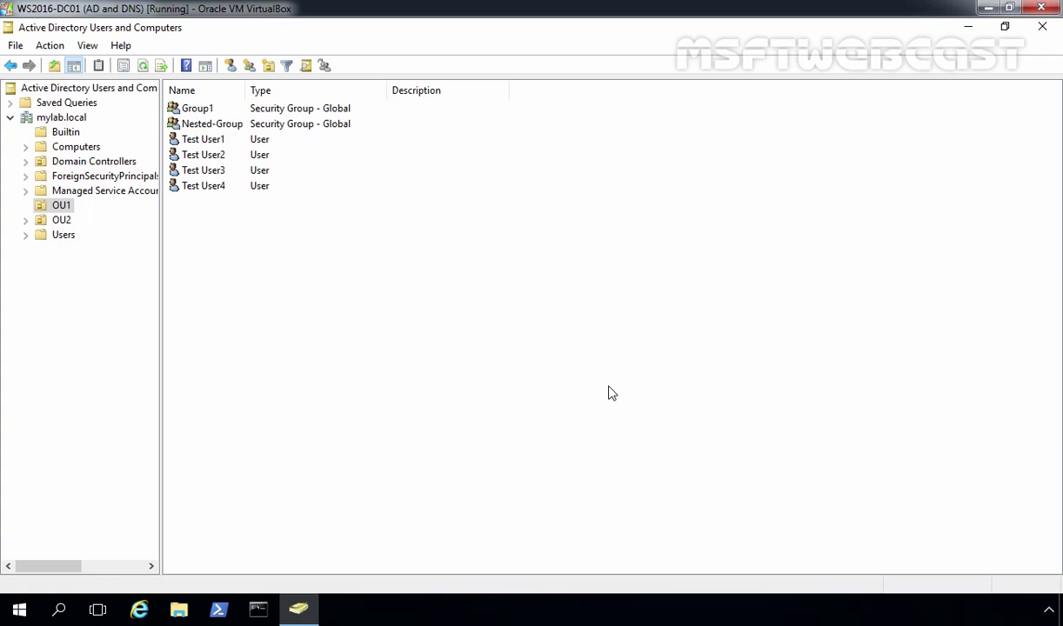
# Open a New Object - User form in the OU1 container.
pyautogui.click(58, 207)
pyautogui.rightClick(55, 208)
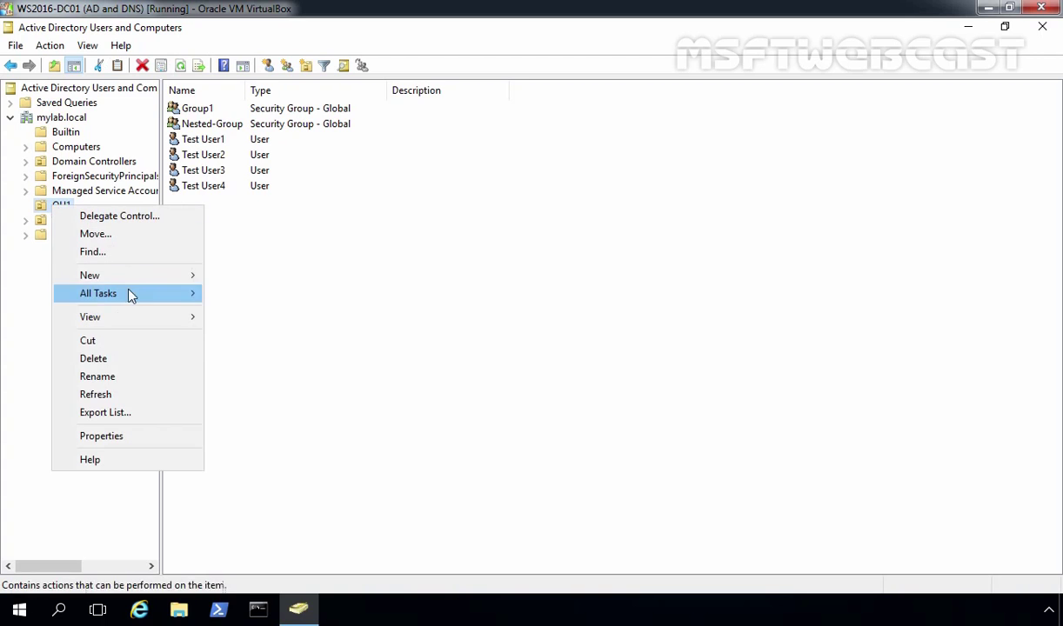
pyautogui.moveTo(135, 276)
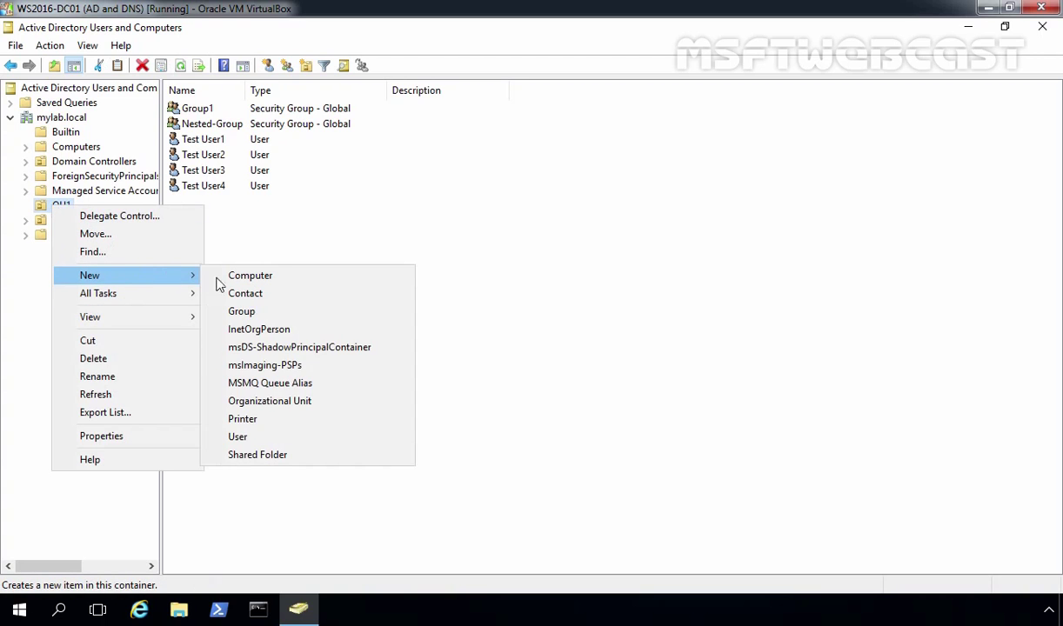
pyautogui.click(265, 440)
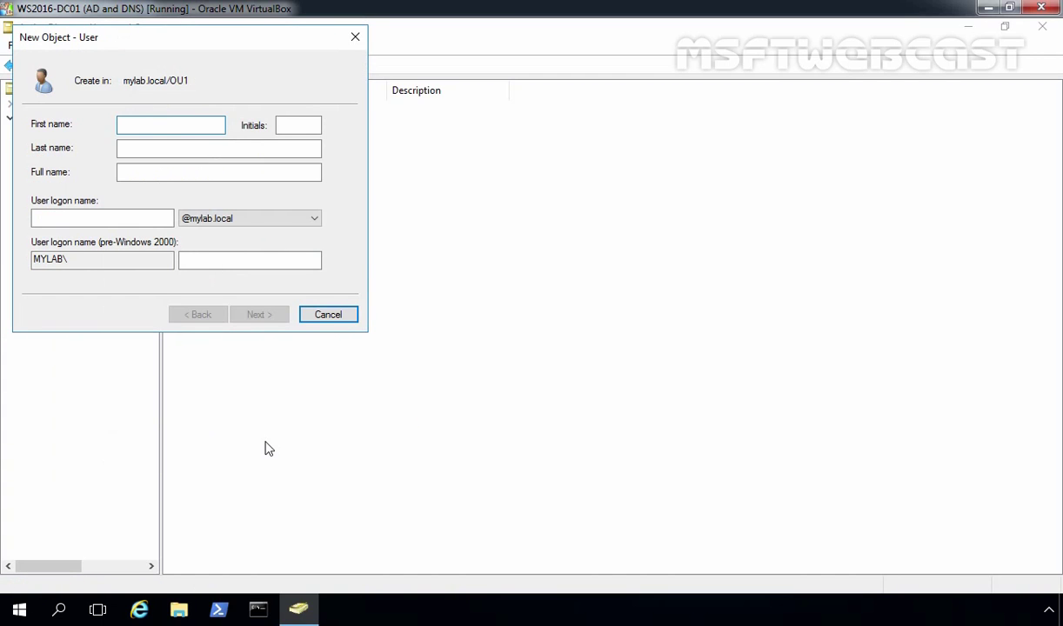
# Enter _testuser as the first name and user logon name.
pyautogui.write('J')
pyautogui.write('testuser')
pyautogui.press('Tab')
pyautogui.press('Tab')
pyautogui.press('Tab')
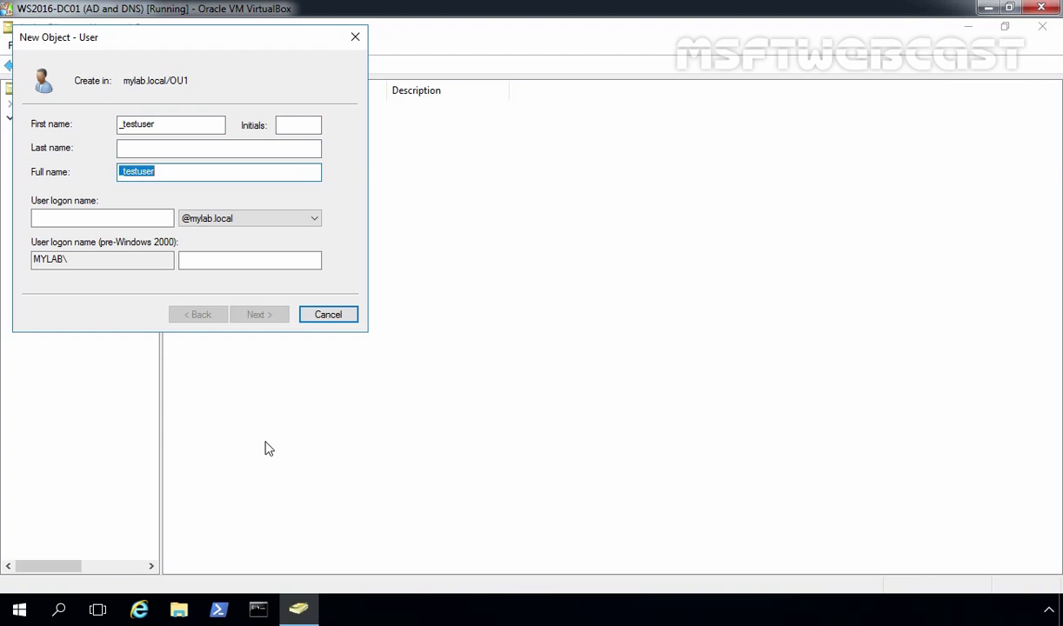
pyautogui.press('Tab')
pyautogui.write('_')
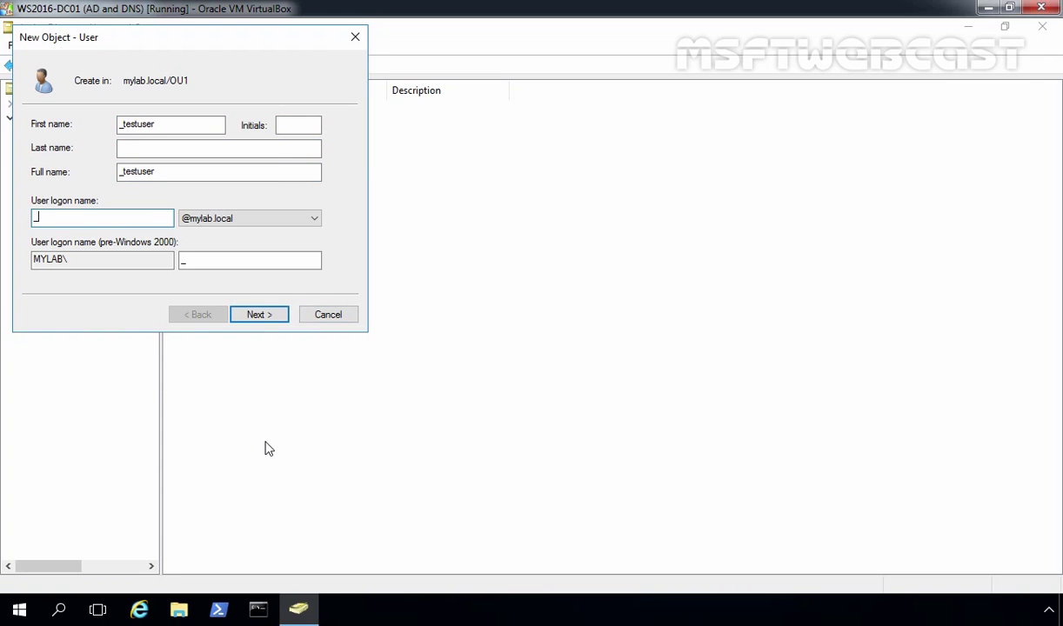
pyautogui.write('testuser')
# Enter and confirm the account password for _testuser.
pyautogui.click(253, 314)
pyautogui.write('P@ssw0rd')
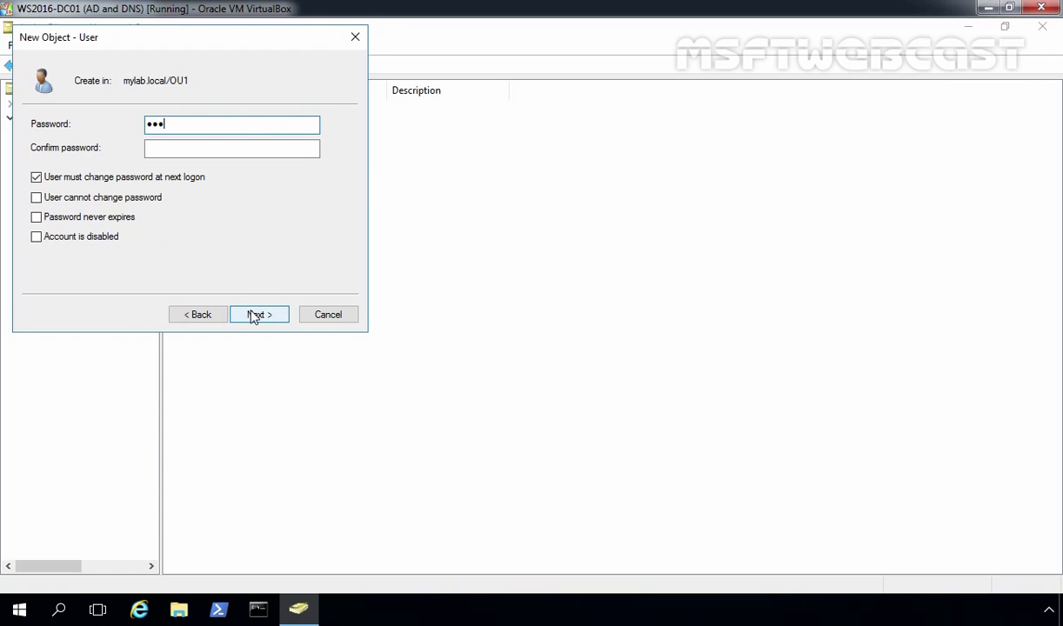
pyautogui.press('Tab')
pyautogui.write('P@ssw0rd')
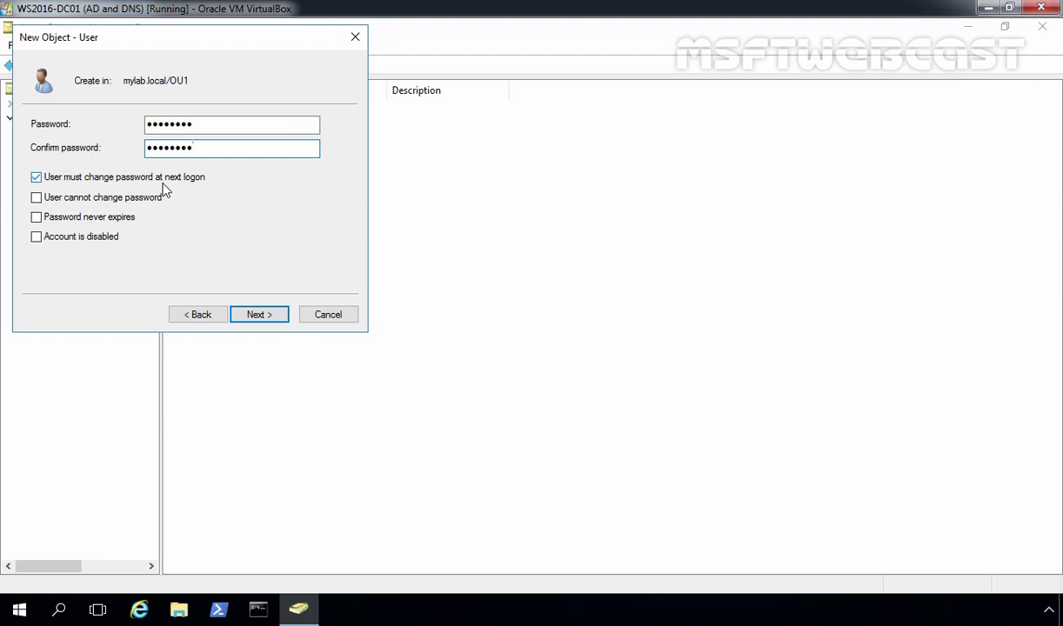
# Mark the account as disabled and finish creating _testuser.
pyautogui.click(46, 238)
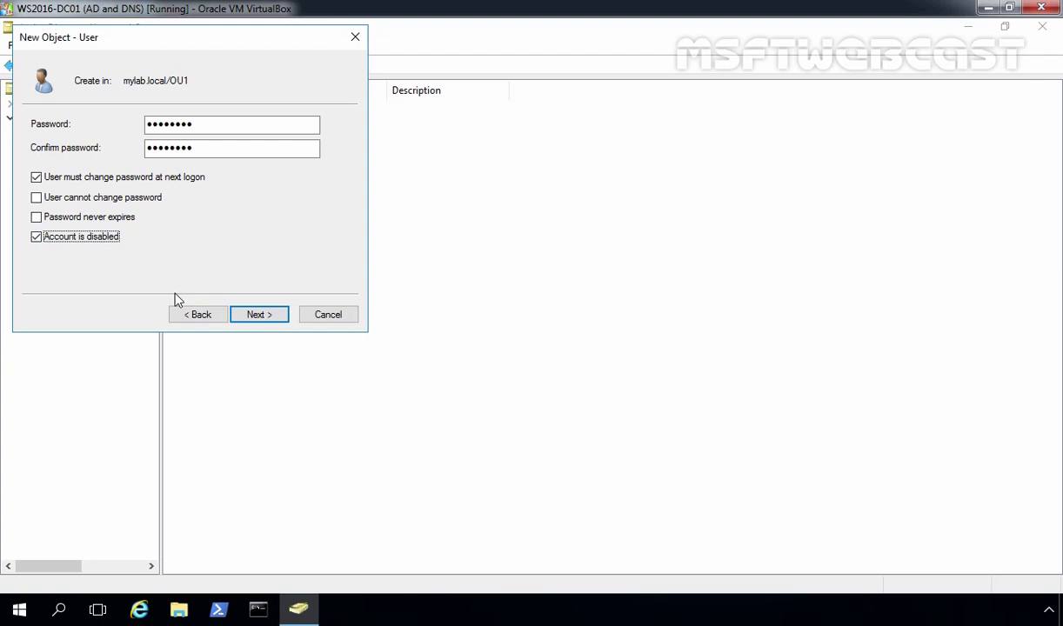
pyautogui.click(257, 317)
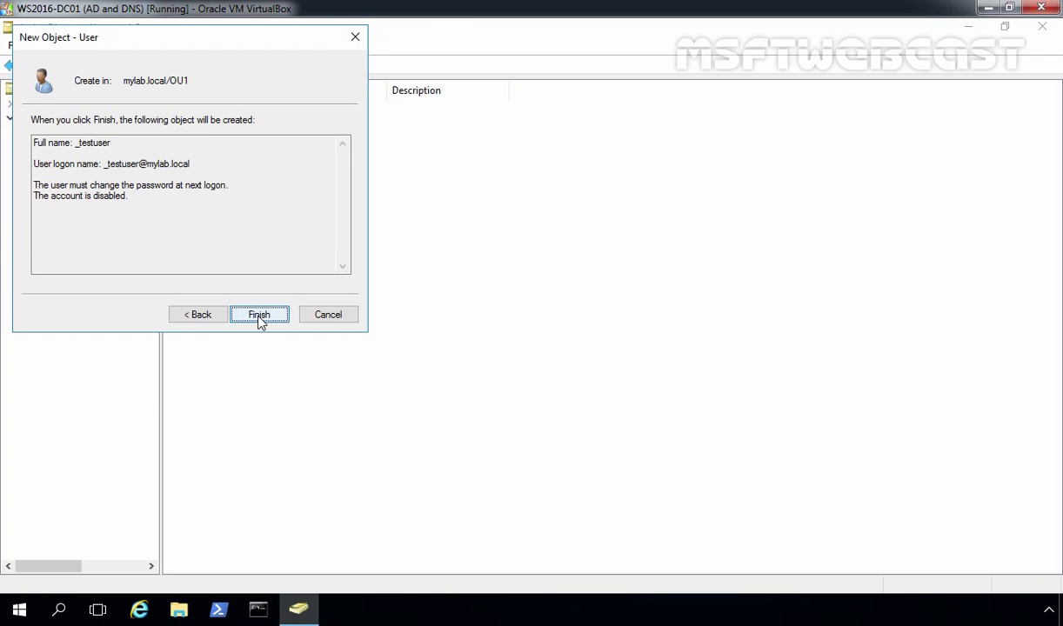
pyautogui.click(259, 316)
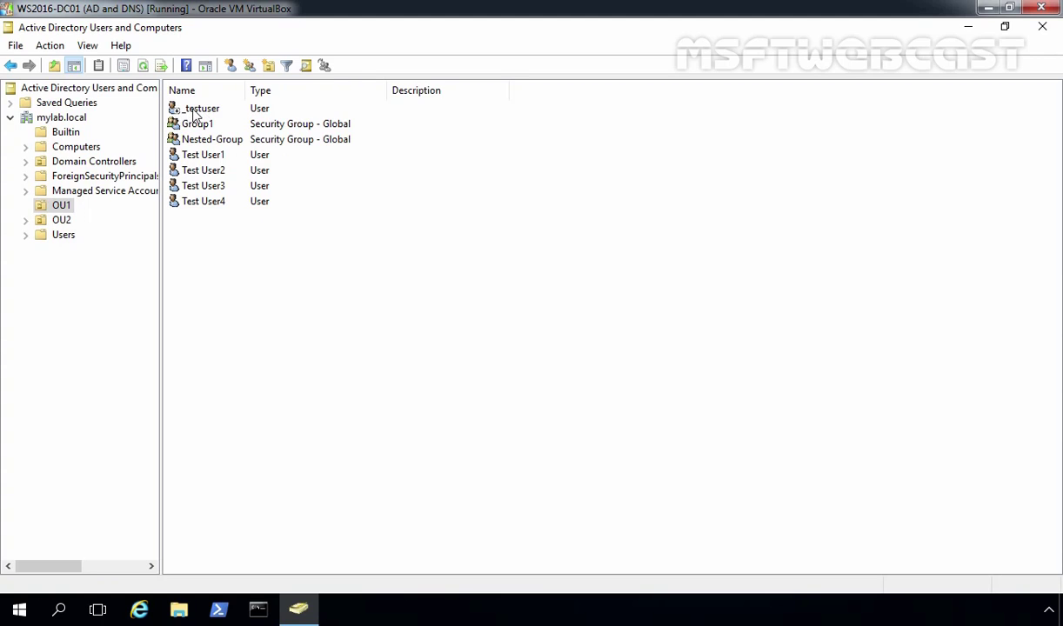
# Open the properties of the _testuser account.
pyautogui.click(195, 114)
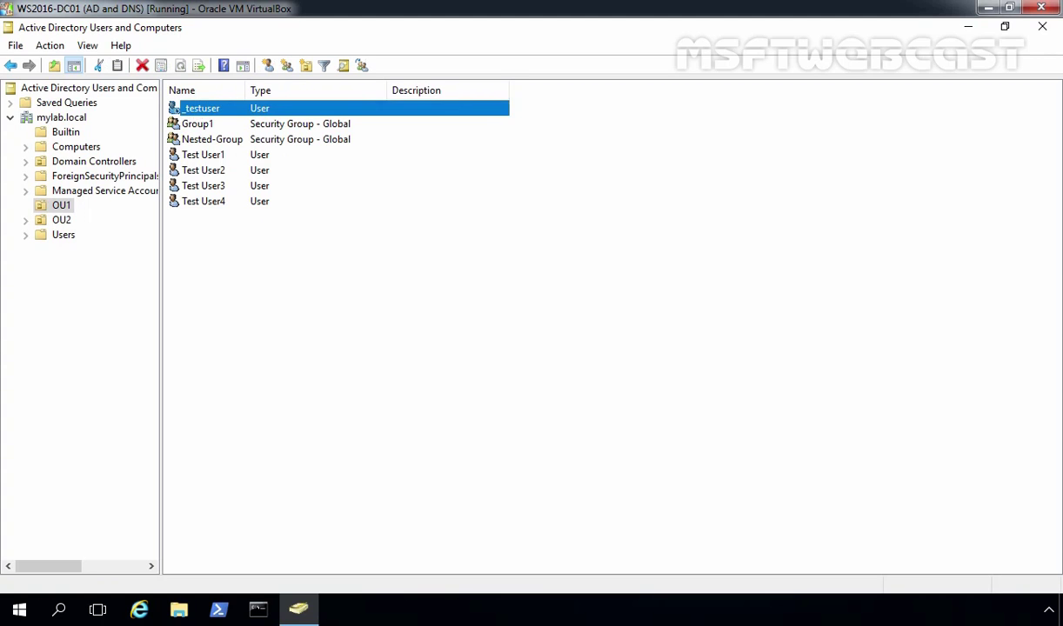
pyautogui.rightClick(195, 114)
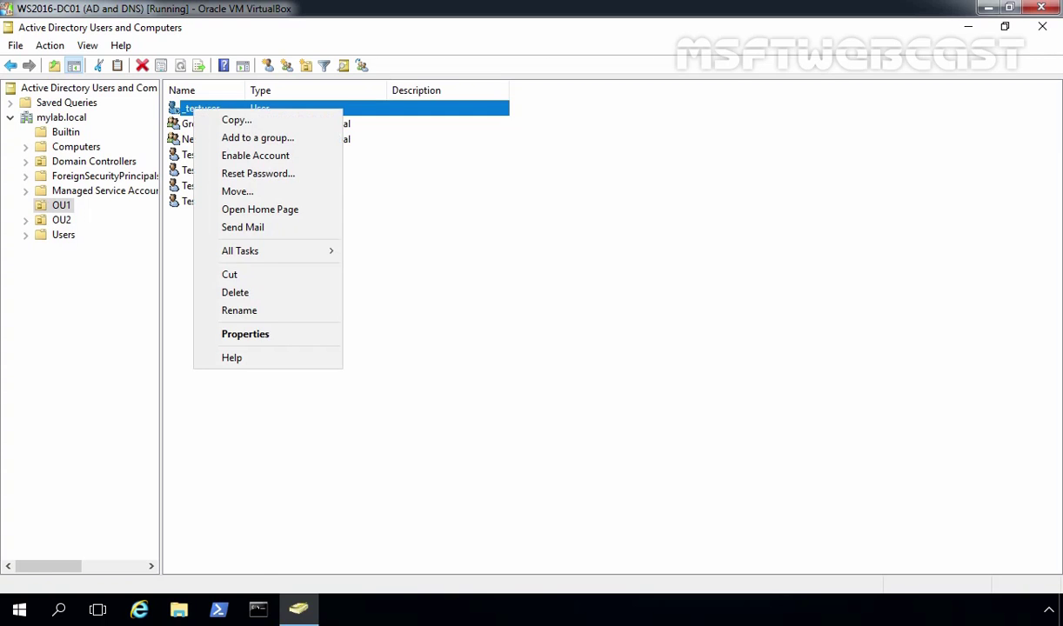
pyautogui.click(262, 332)
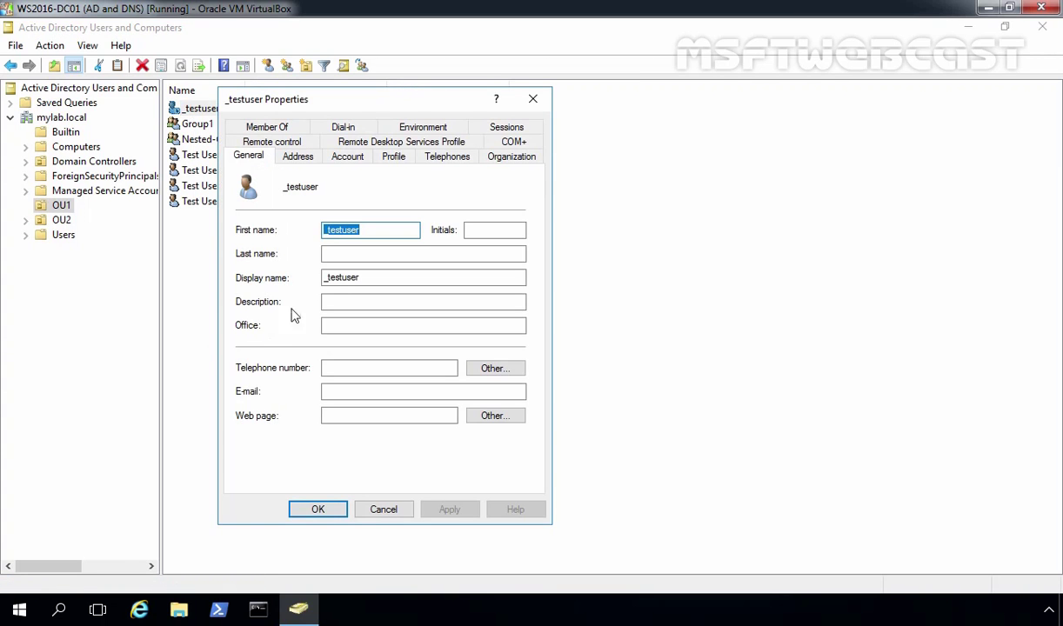
# Set the Department to Graphics, apply it, and view the Member Of tab.
pyautogui.click(506, 158)
pyautogui.click(360, 213)
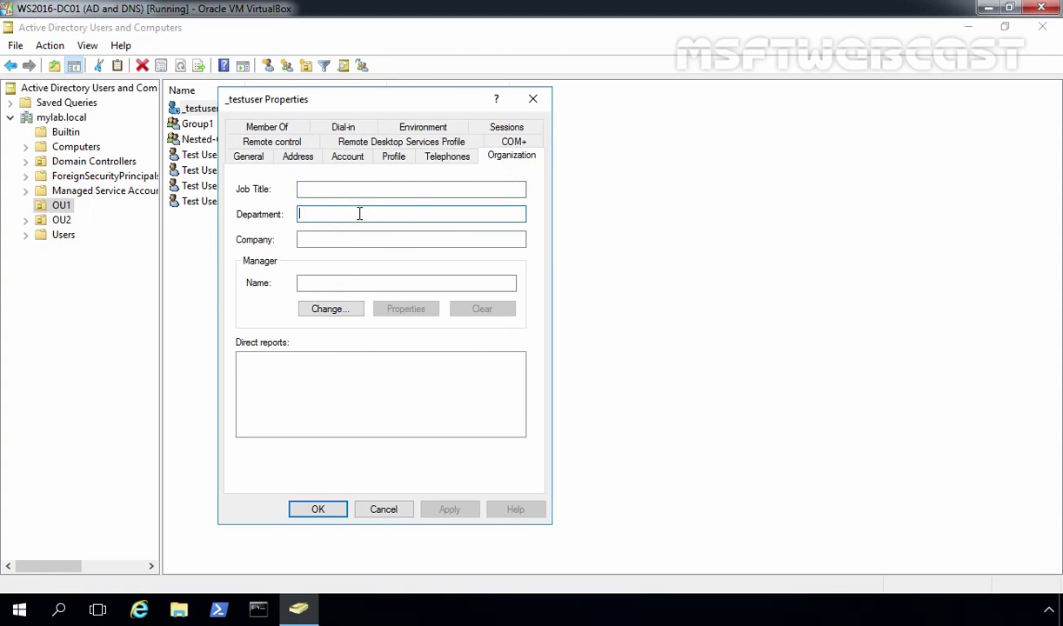
pyautogui.write('Graphics')
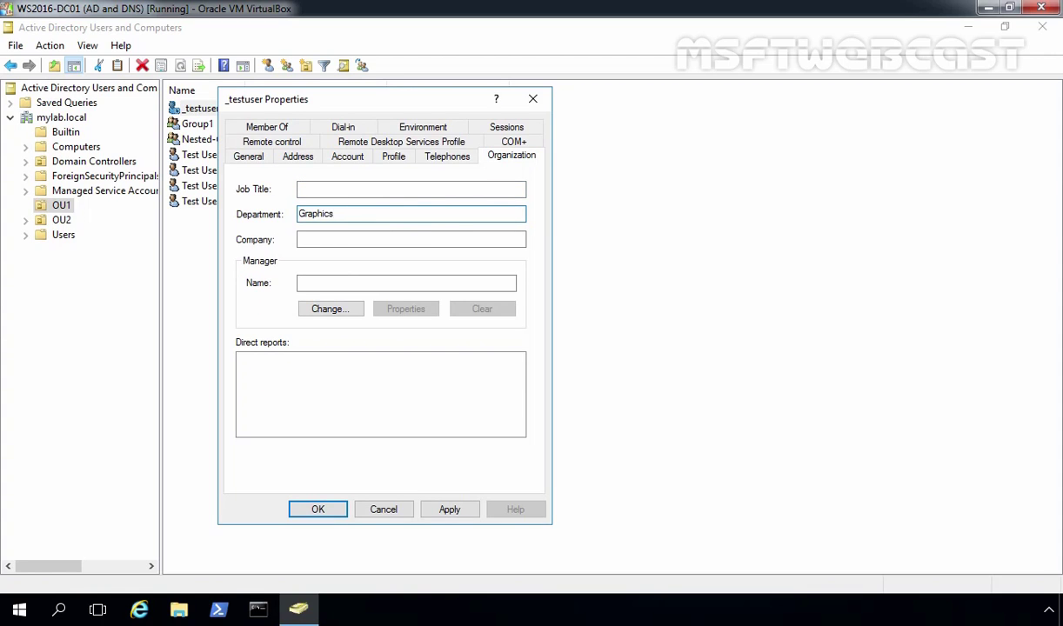
pyautogui.click(447, 508)
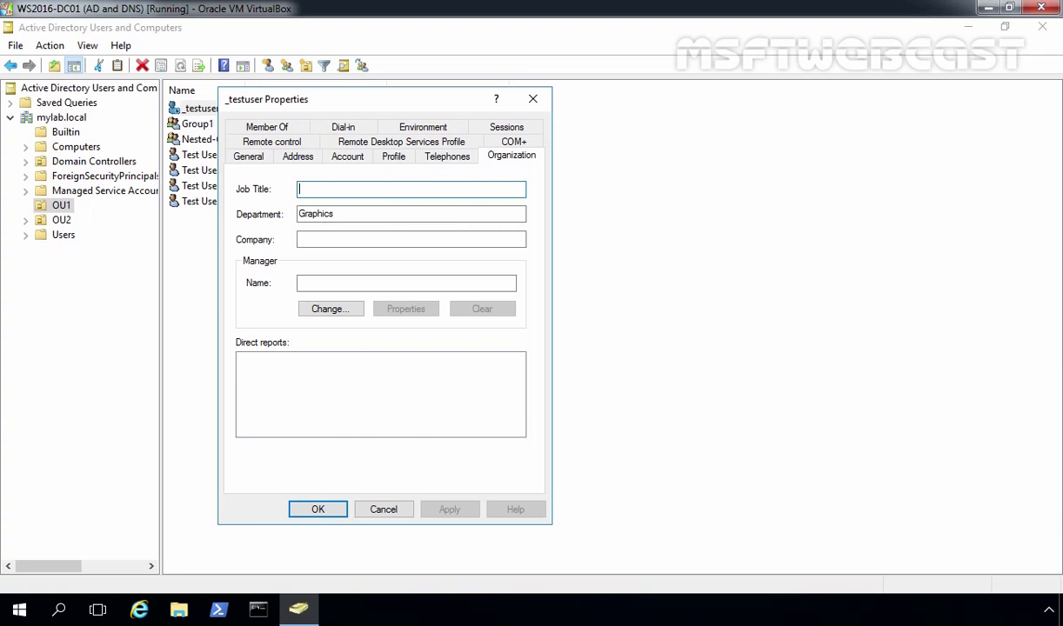
pyautogui.click(261, 128)
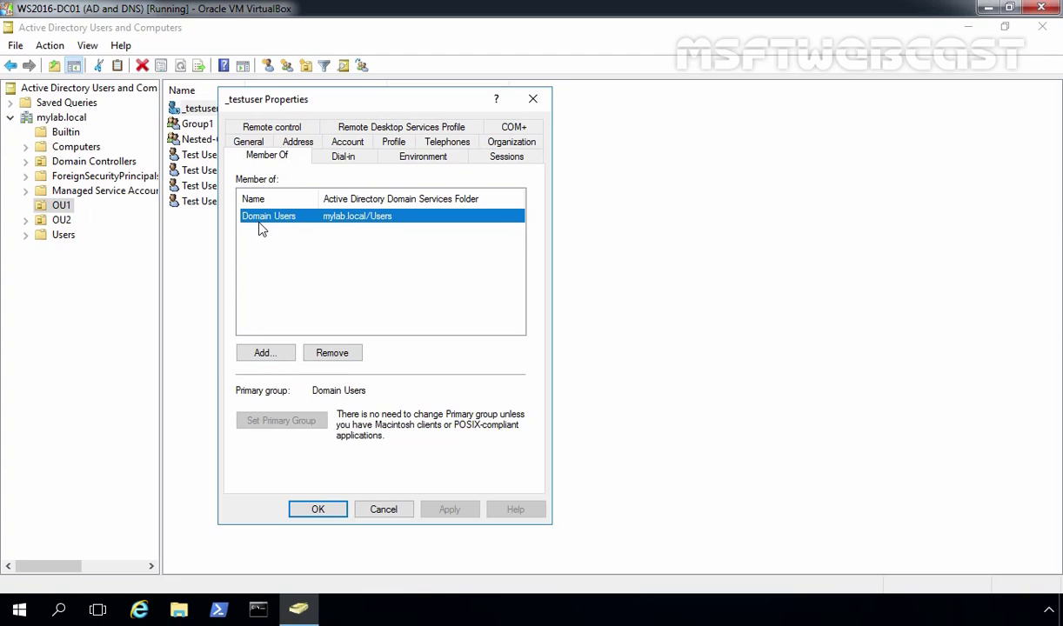
# Add Group1 to _testuser's group memberships.
pyautogui.click(256, 352)
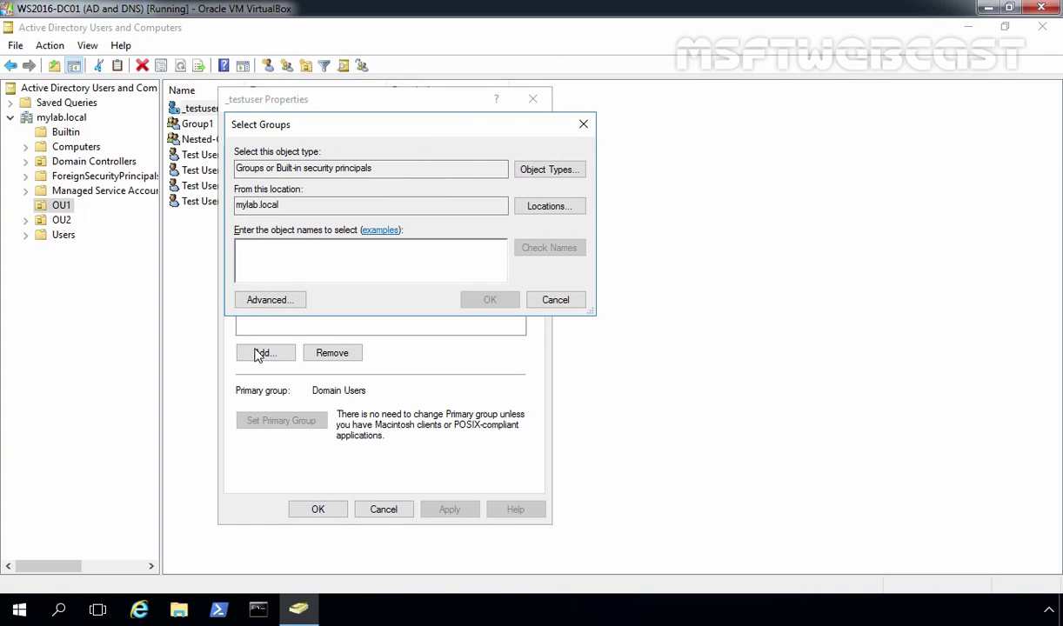
pyautogui.write('Group')
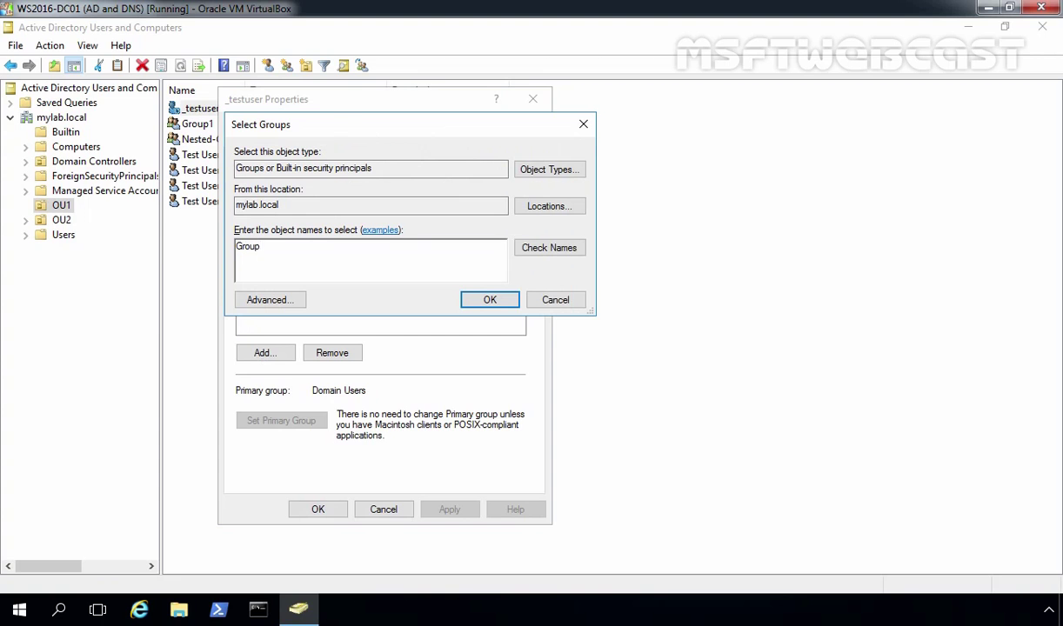
pyautogui.click(546, 243)
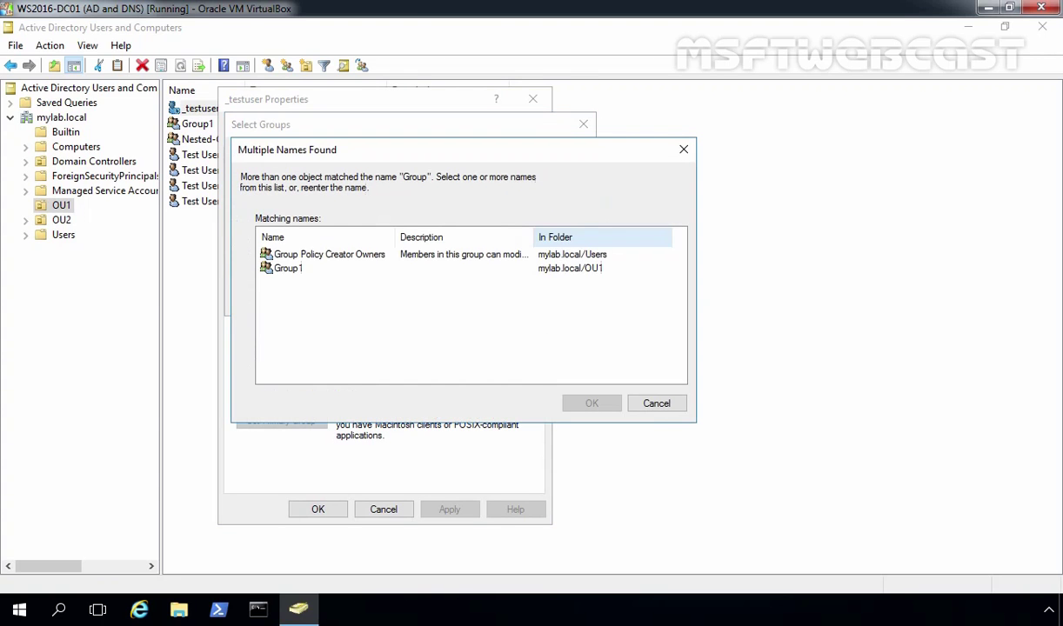
pyautogui.doubleClick(302, 277)
pyautogui.click(489, 299)
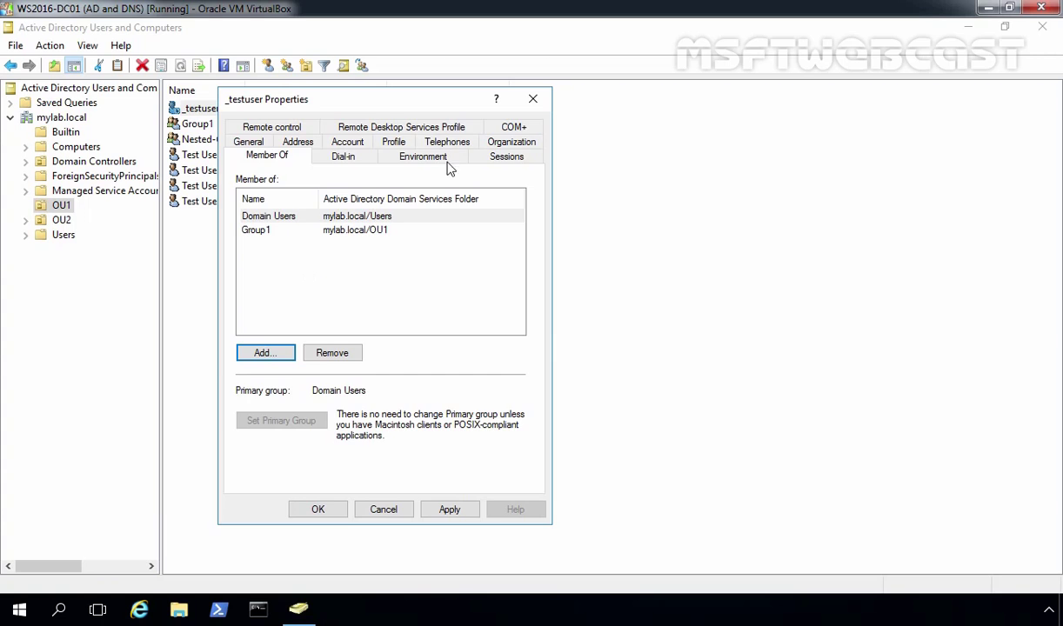
# Apply the membership change and close the _testuser properties.
pyautogui.click(391, 141)
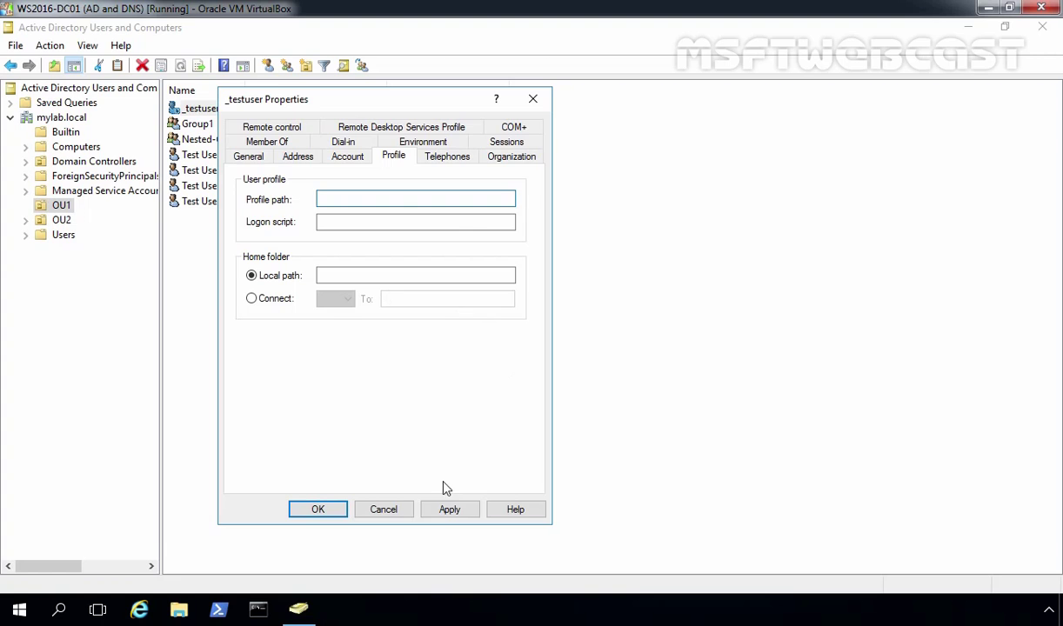
pyautogui.click(449, 509)
pyautogui.click(342, 513)
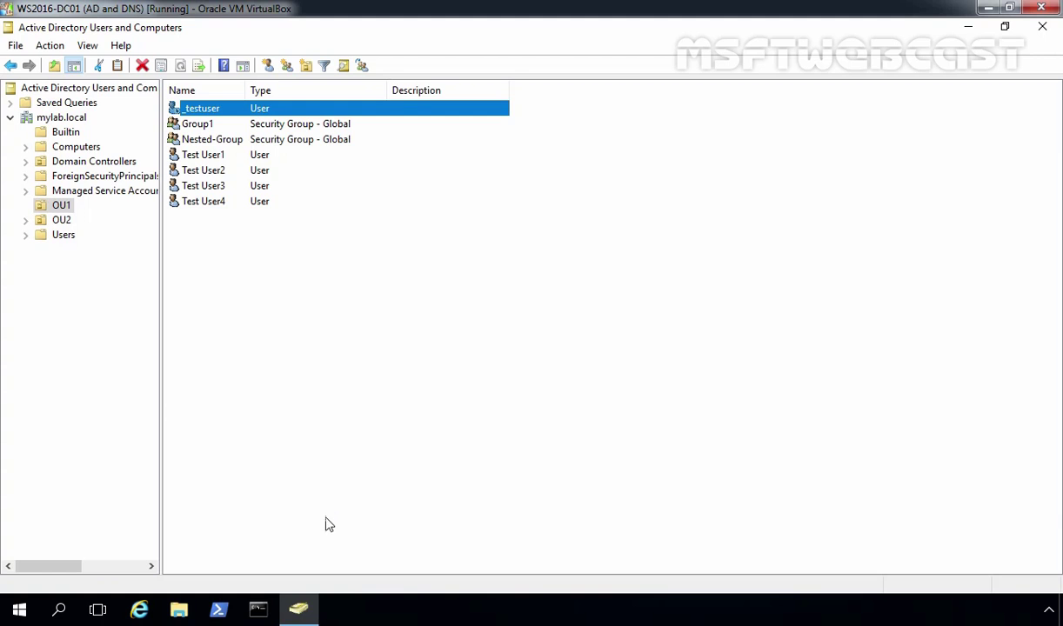
# Copy _testuser into a new user: first name Test, last name User5, logon user5.
pyautogui.click(330, 367)
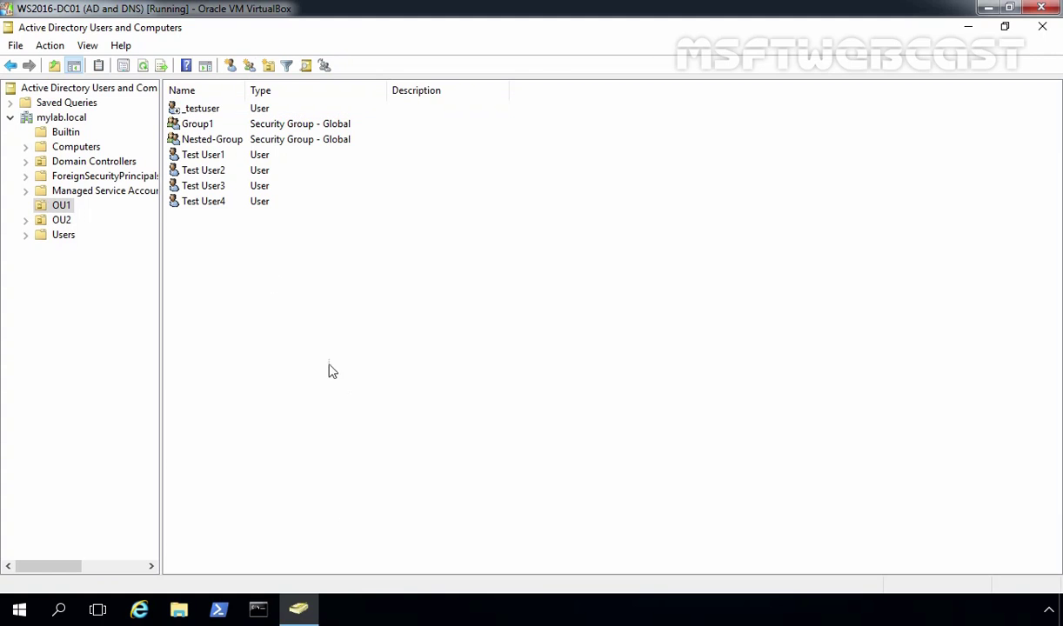
pyautogui.click(195, 106)
pyautogui.rightClick(197, 105)
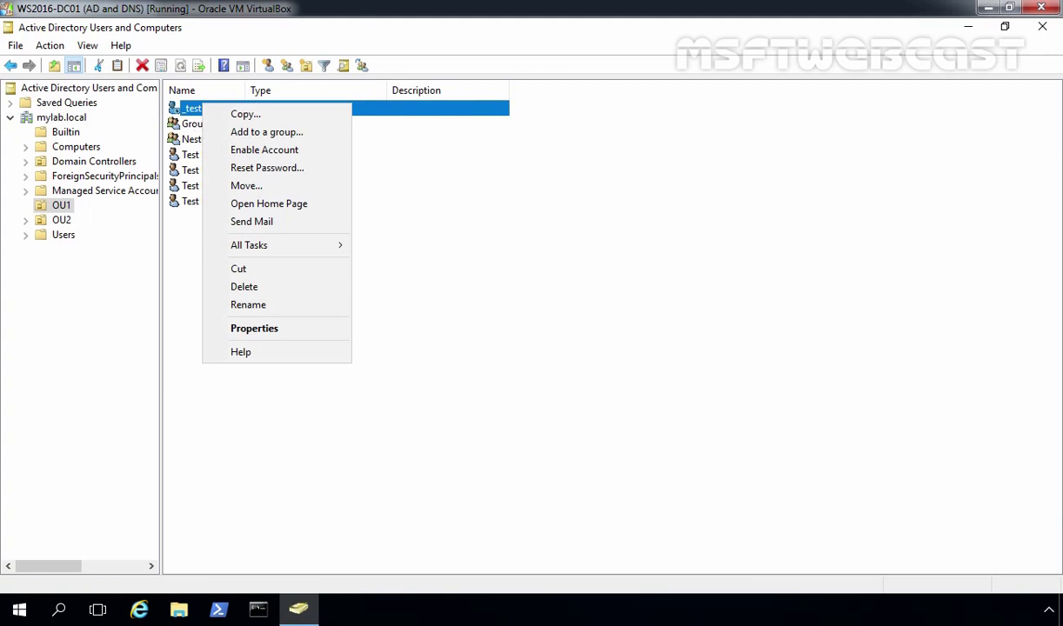
pyautogui.click(233, 114)
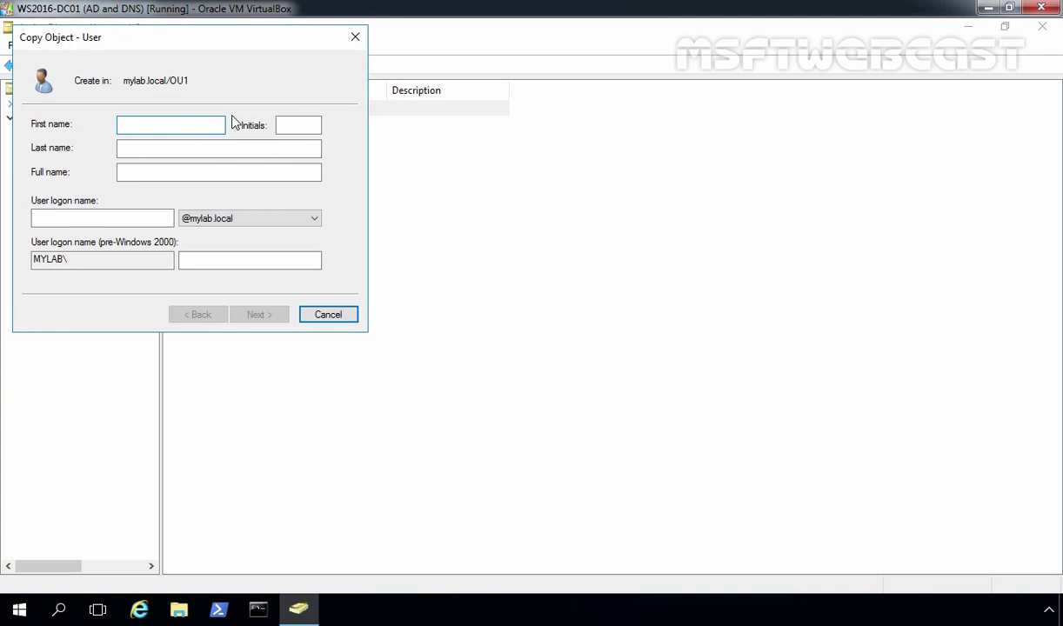
pyautogui.write('Test')
pyautogui.press('Tab')
pyautogui.press('Tab')
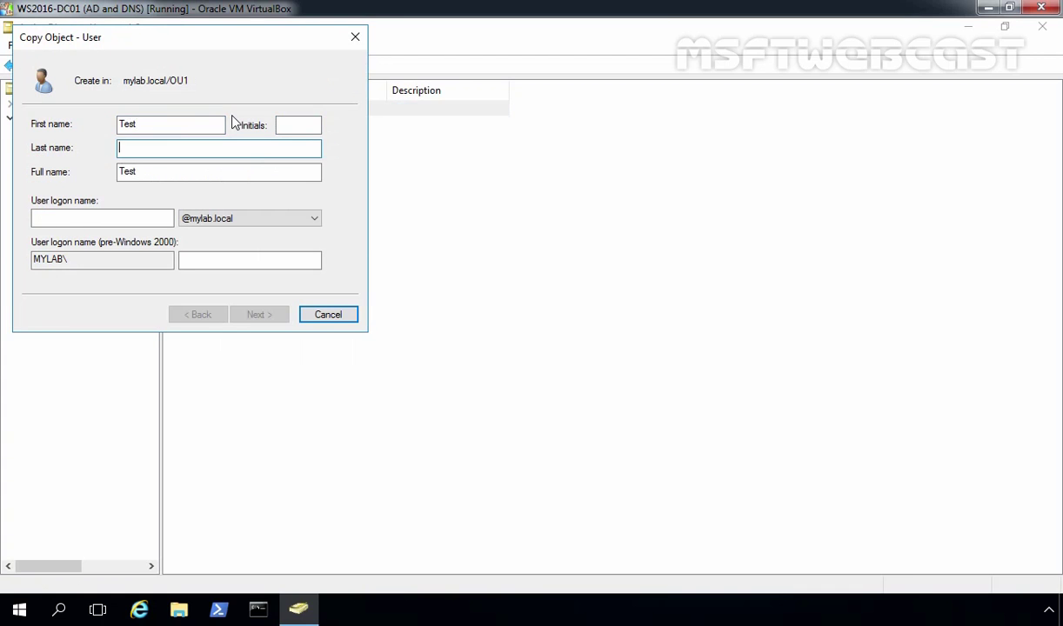
pyautogui.write('User5')
pyautogui.press('Tab')
pyautogui.press('Tab')
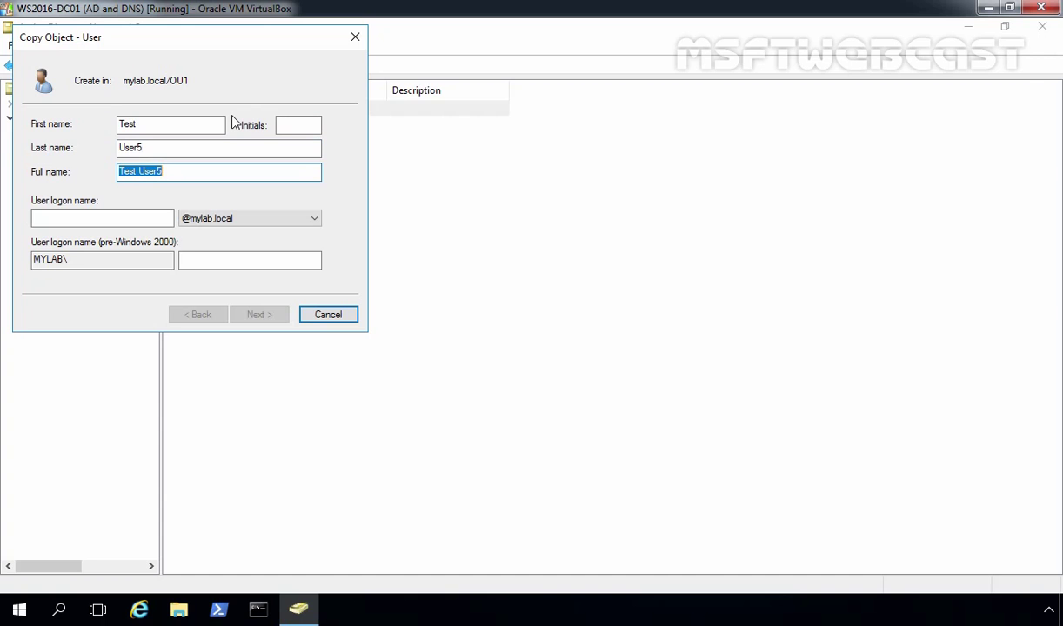
pyautogui.write('user5')
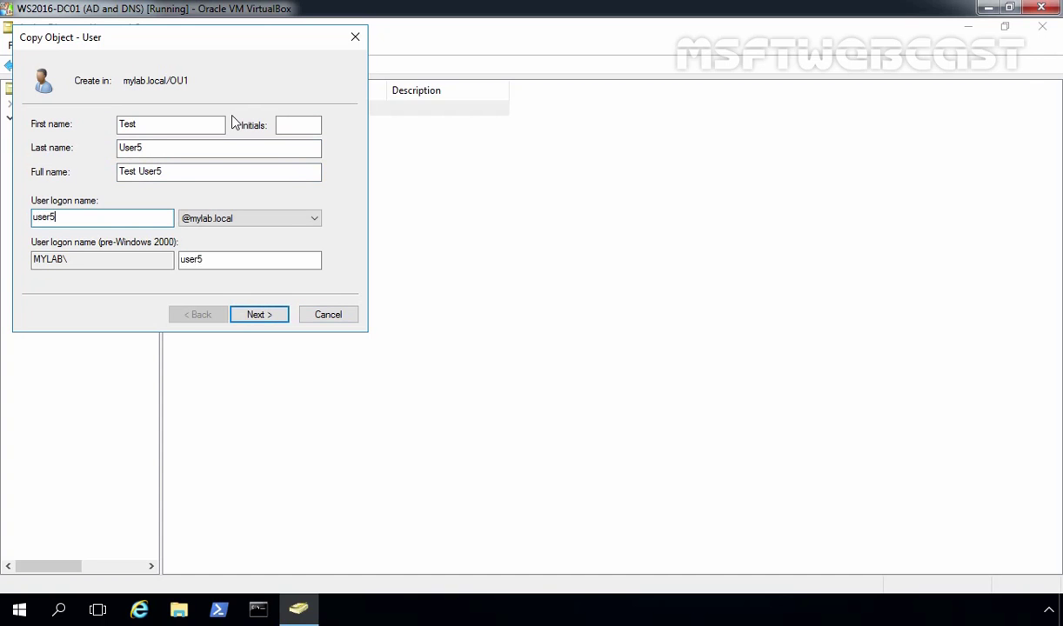
# Enter and confirm the password, enable the account, and finish creating Test User5.
pyautogui.click(258, 314)
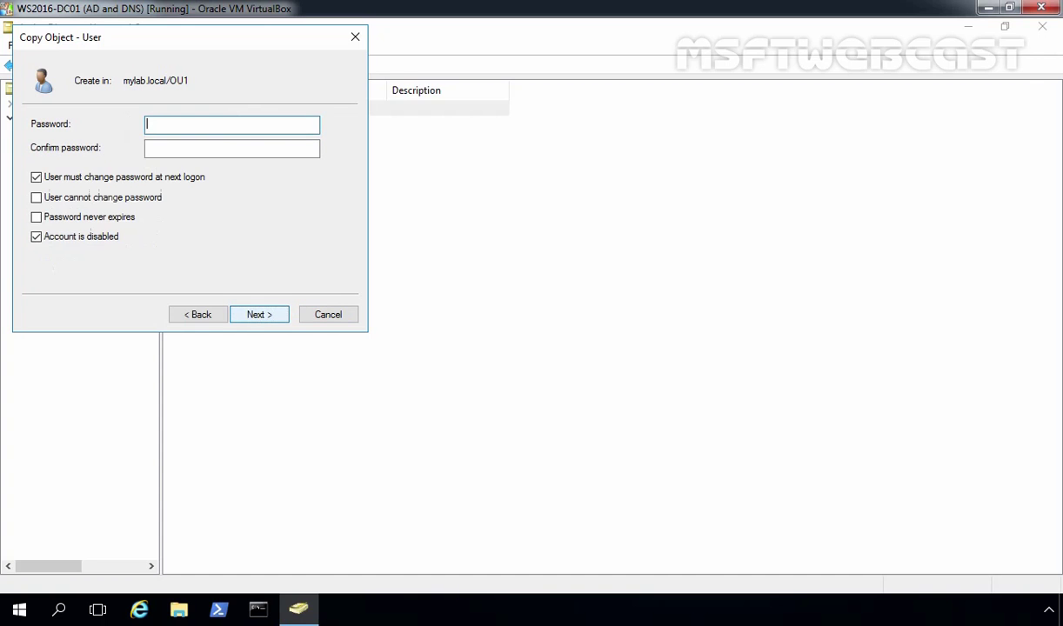
pyautogui.write('P@ssw0rd')
pyautogui.press('Tab')
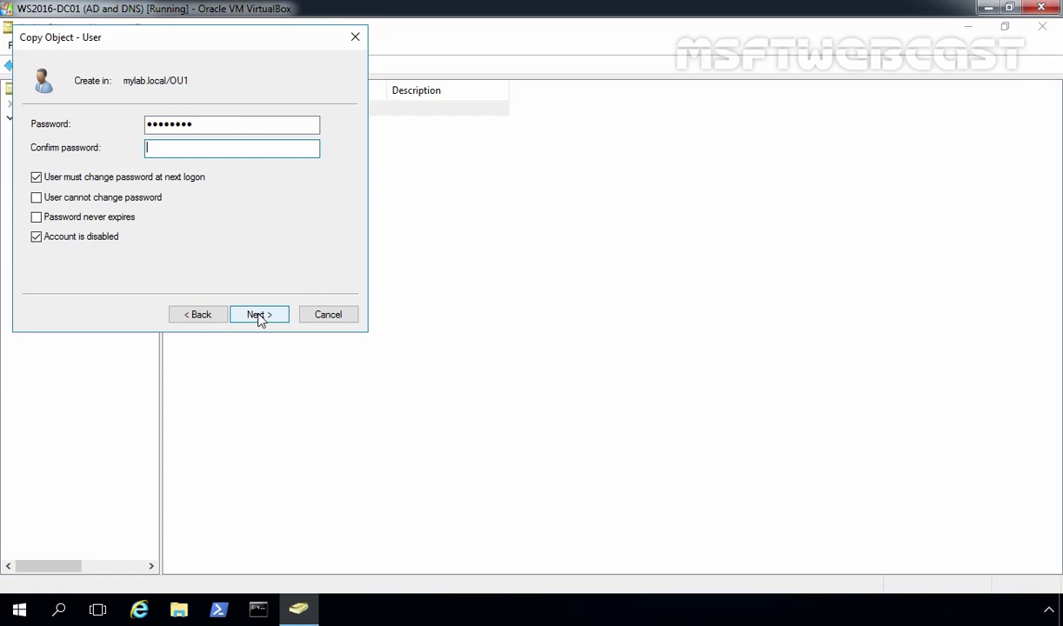
pyautogui.write('P@ssw0rd')
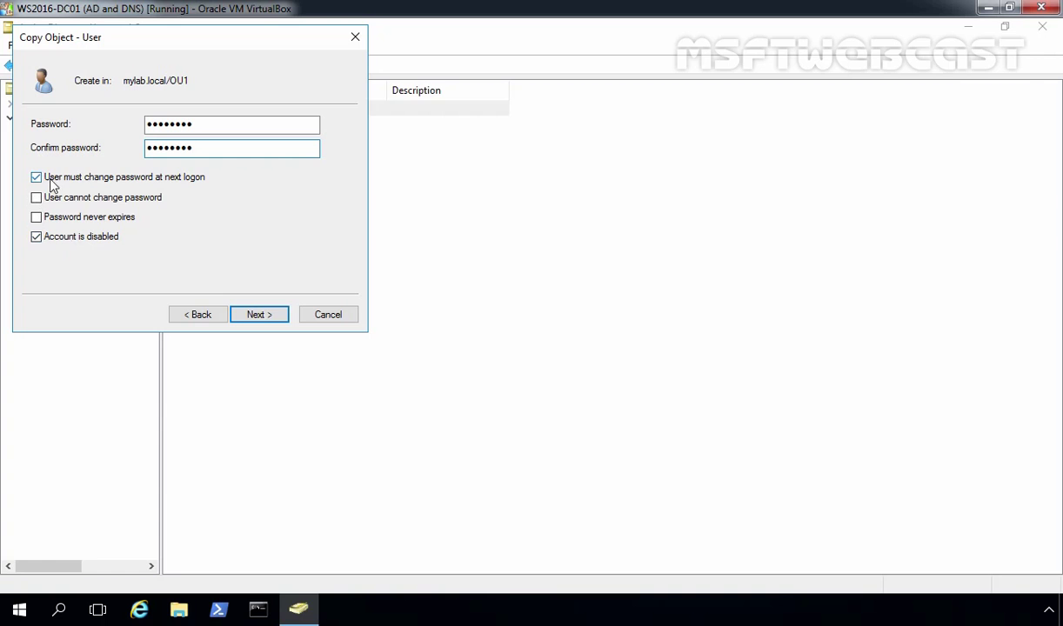
pyautogui.click(80, 239)
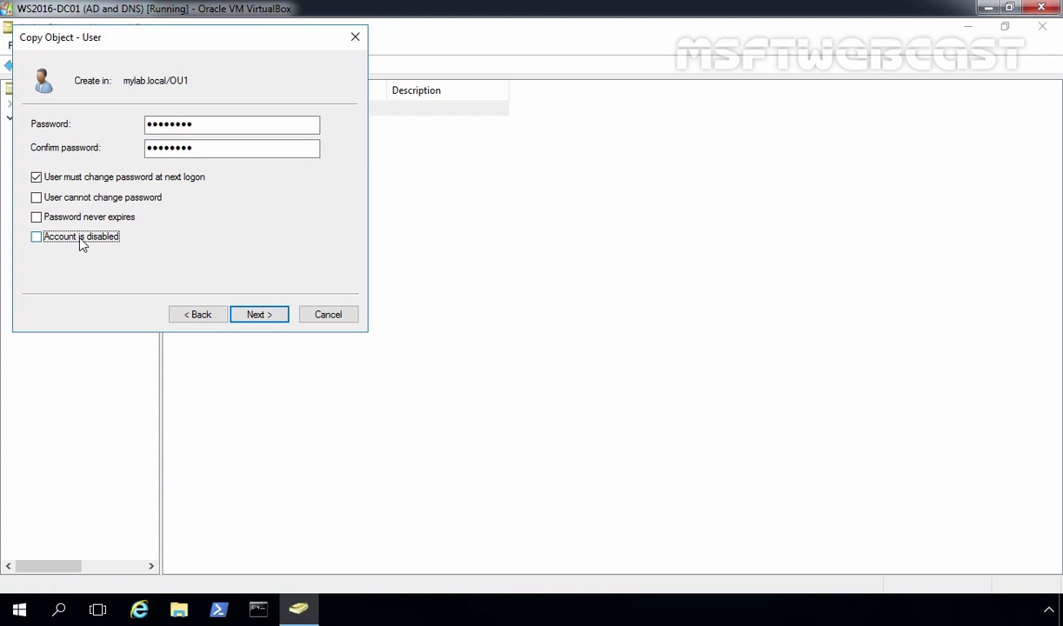
pyautogui.click(258, 316)
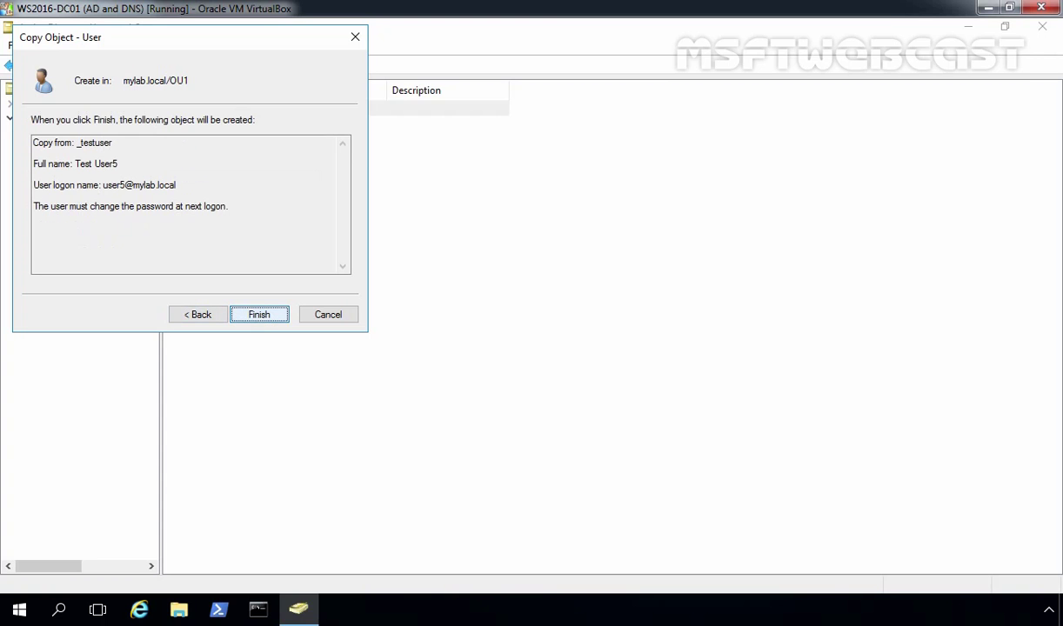
pyautogui.click(257, 315)
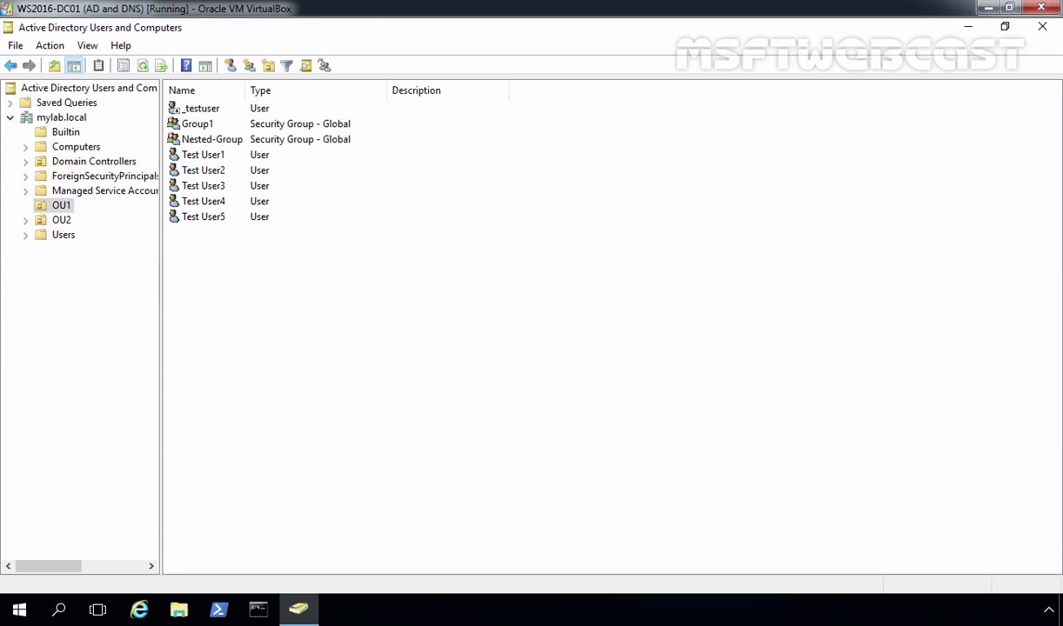
pyautogui.click(206, 219)
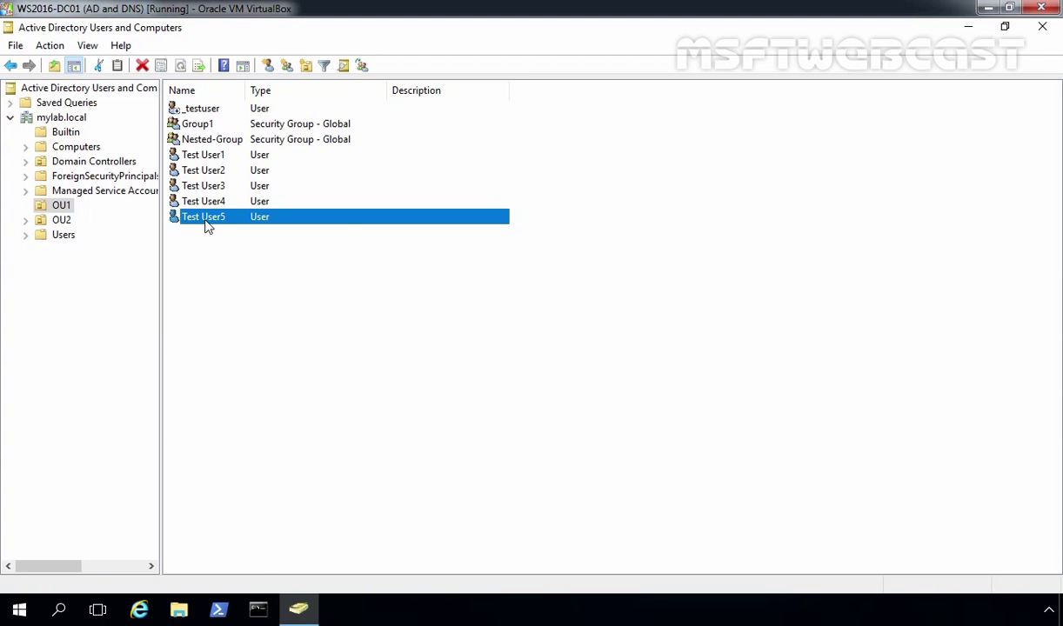
pyautogui.rightClick(206, 224)
pyautogui.click(256, 445)
pyautogui.click(239, 127)
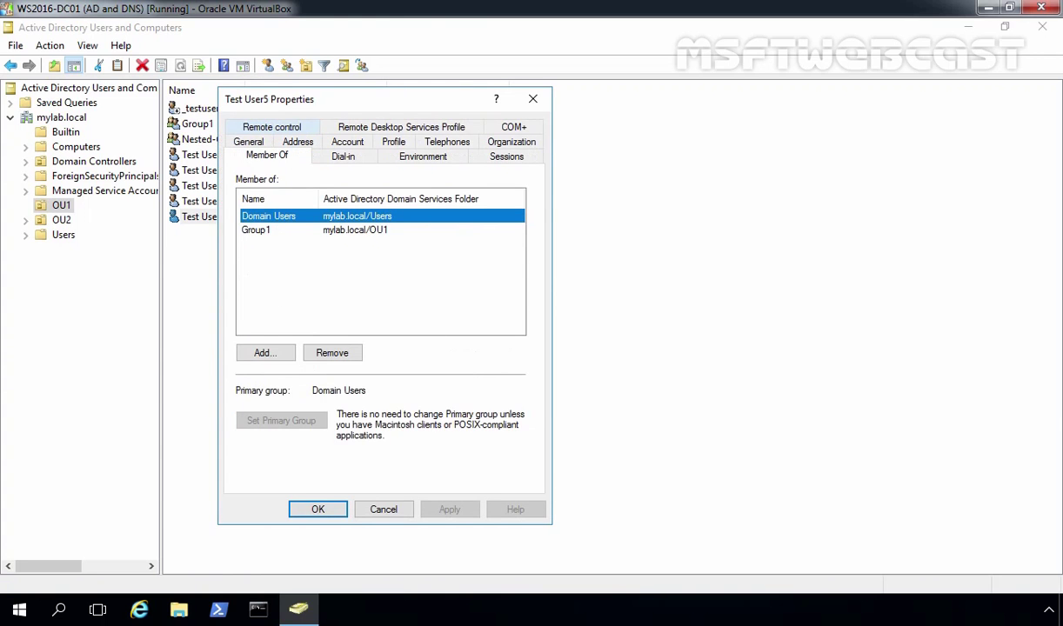
pyautogui.click(257, 233)
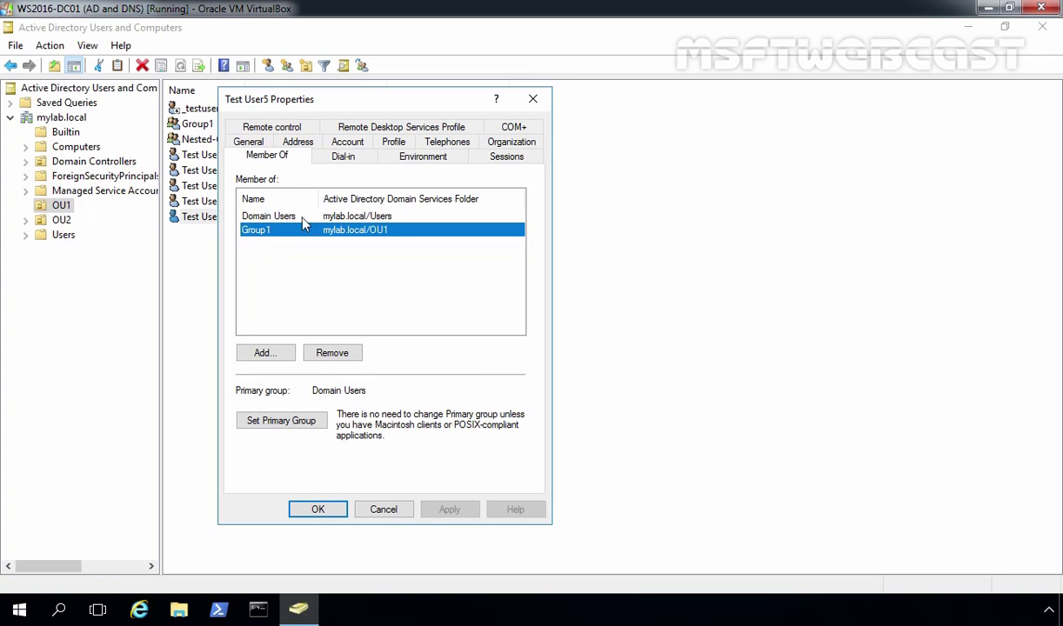
pyautogui.click(497, 145)
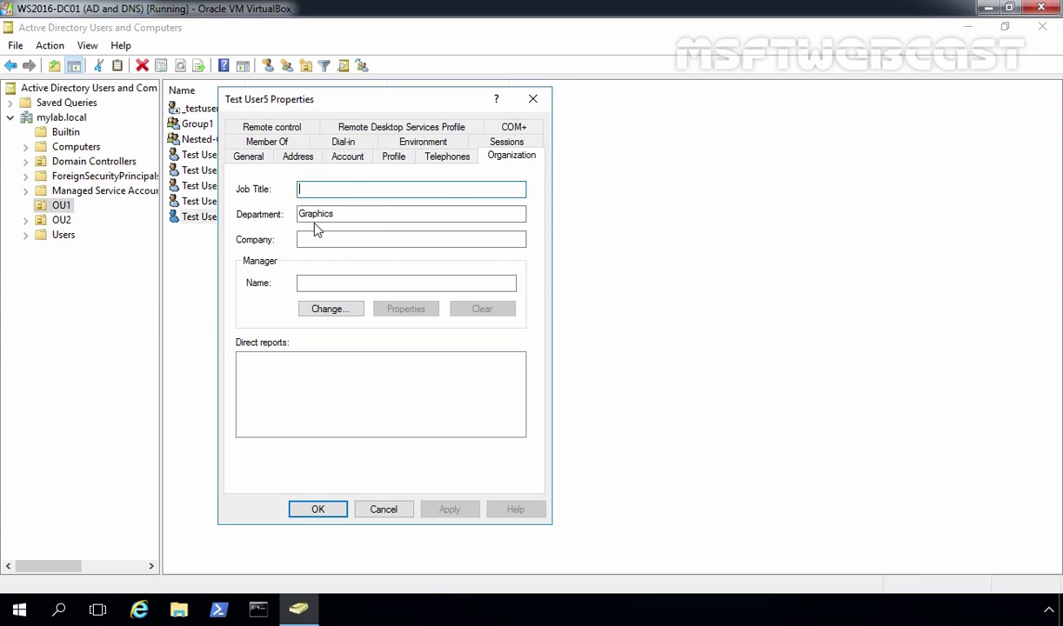
pyautogui.click(318, 512)
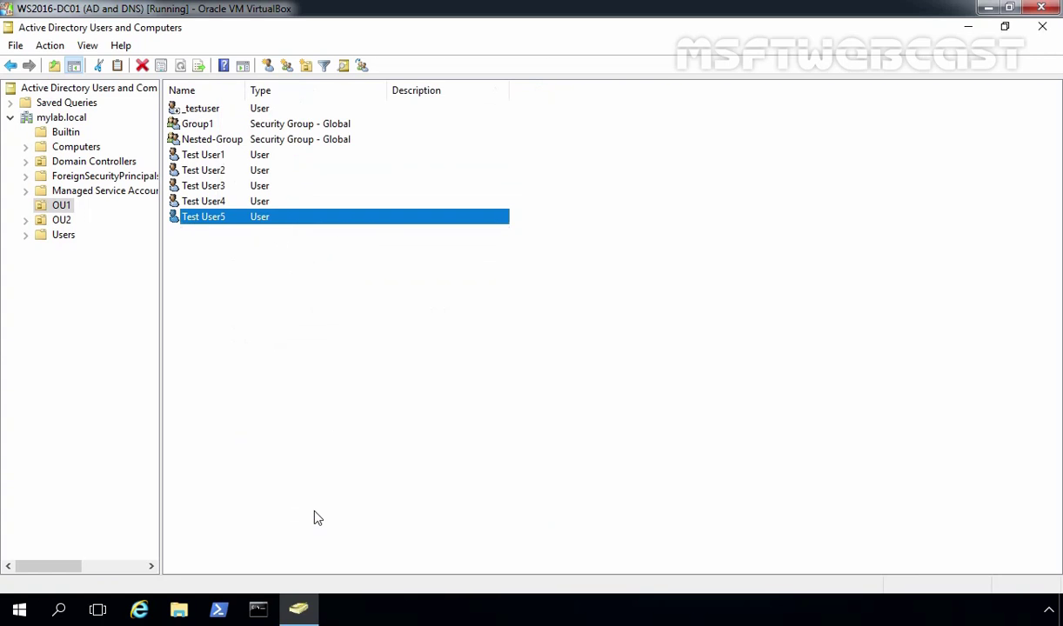